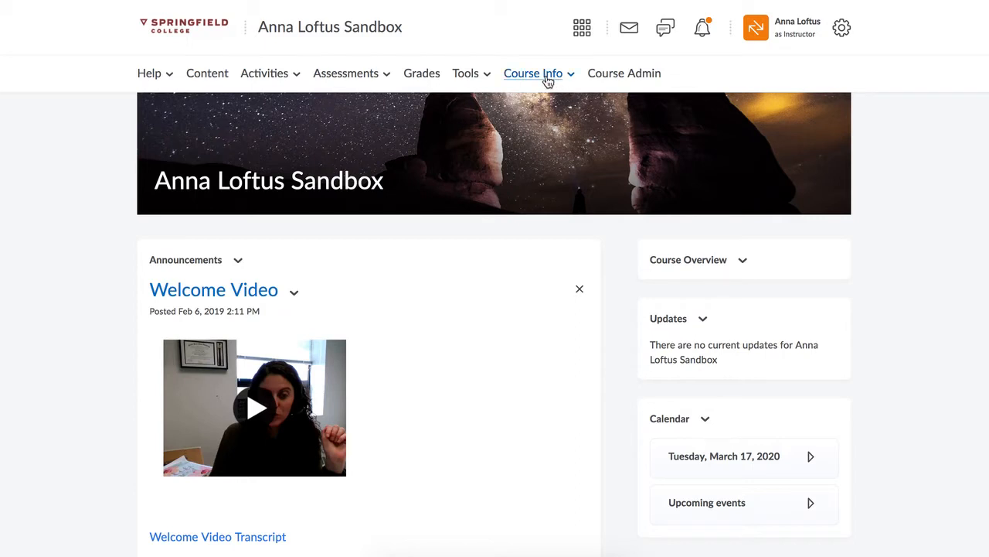
Start a new group category named "Class Project Groups" with the description "These will be used for your group projects."
left_click(548, 80)
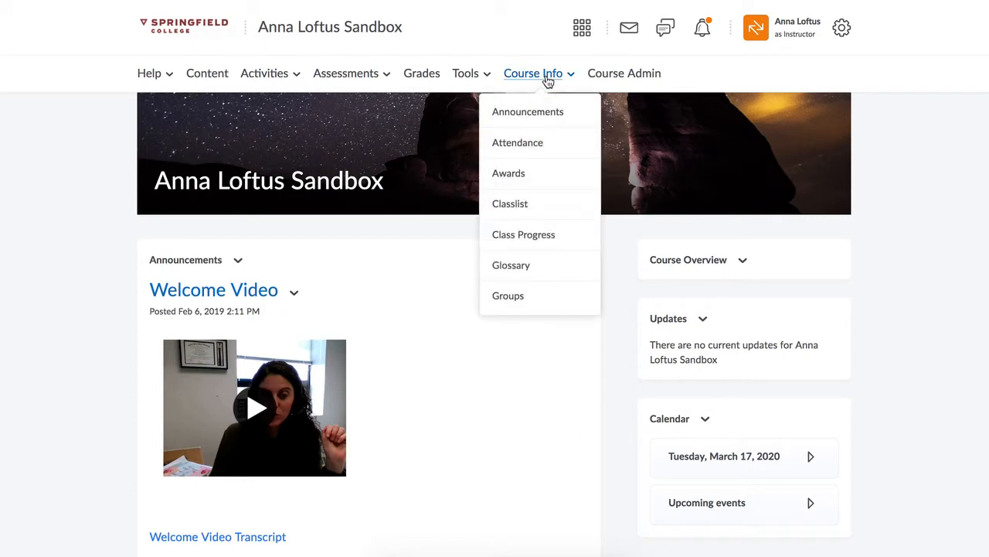
left_click(530, 297)
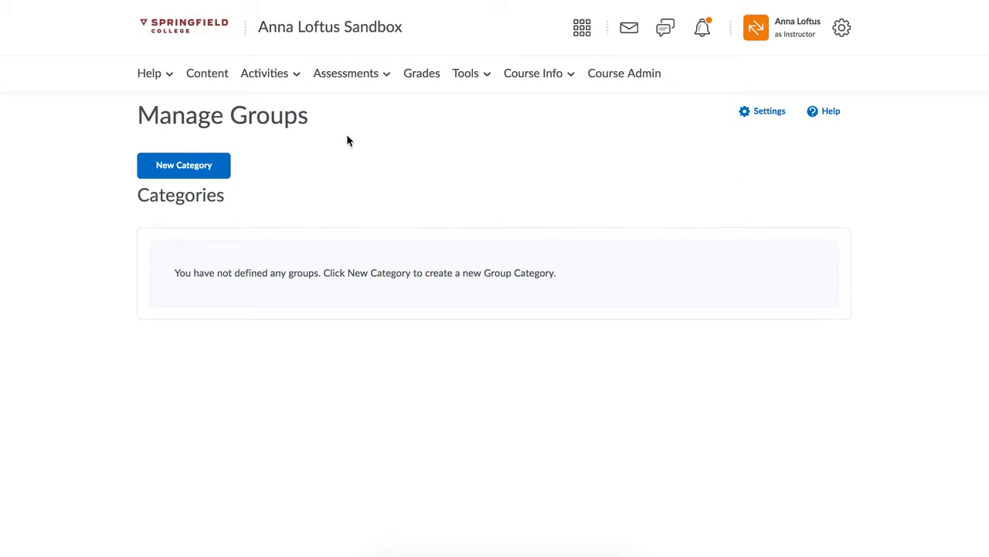
left_click(203, 170)
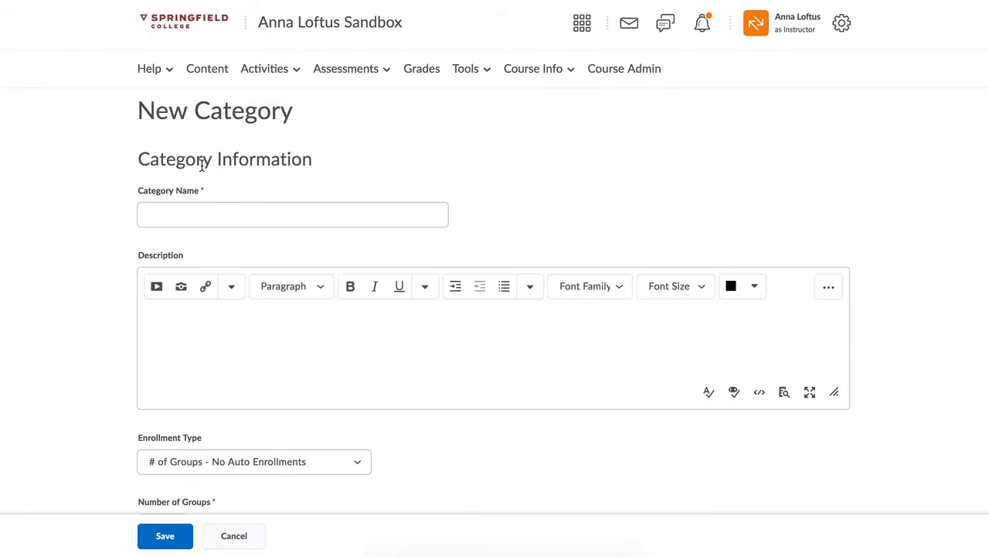
scroll(201, 164, "down", 1)
left_click(192, 199)
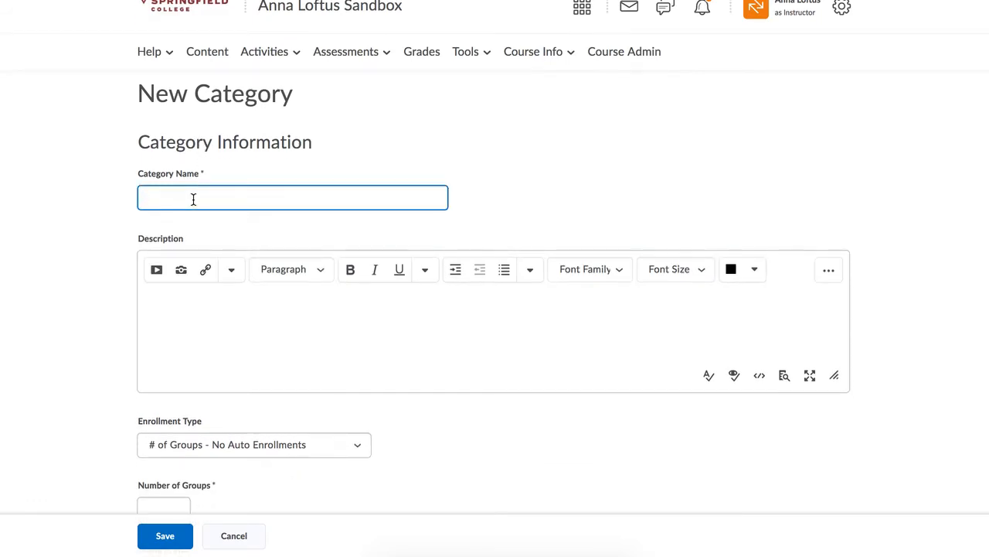
type("Class Project Groups")
left_click(198, 317)
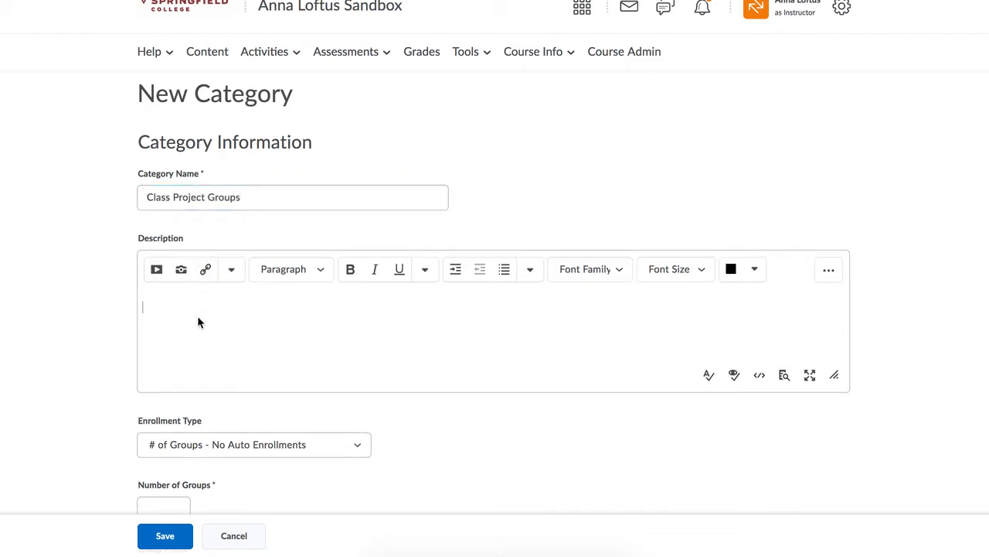
type("These will be used for your group projects.")
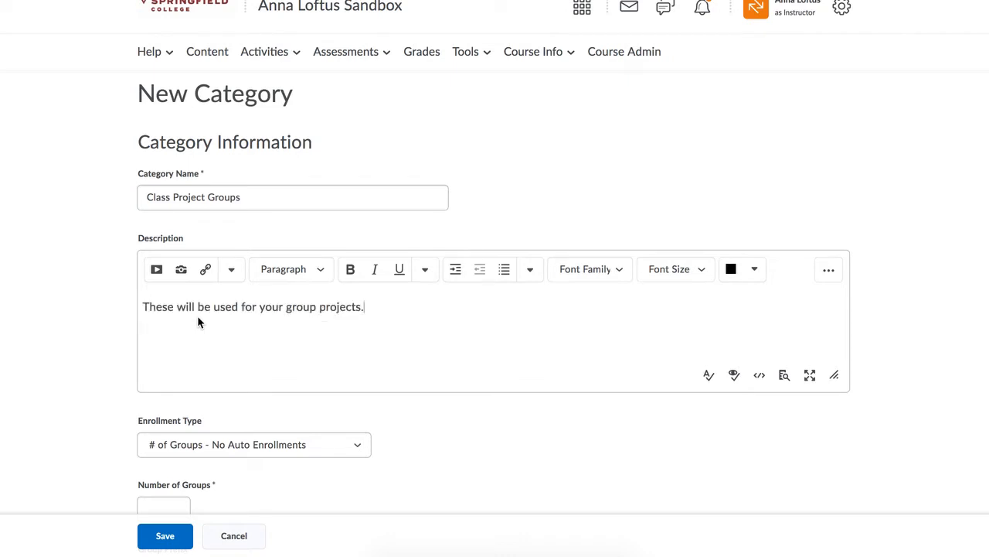
Set the number of groups in the new category to 4 and save the category
scroll(197, 317, "down", 3)
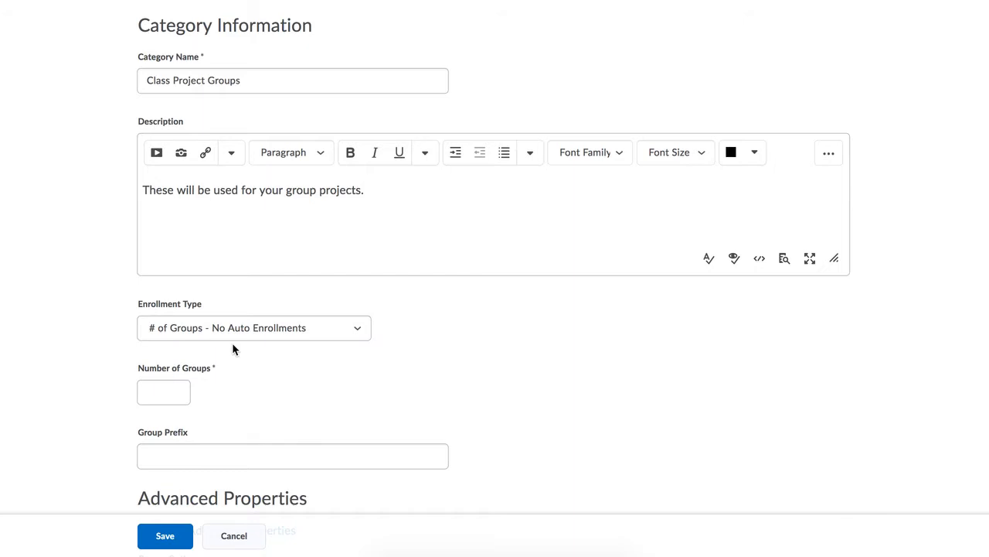
scroll(231, 349, "down", 1)
left_click(165, 340)
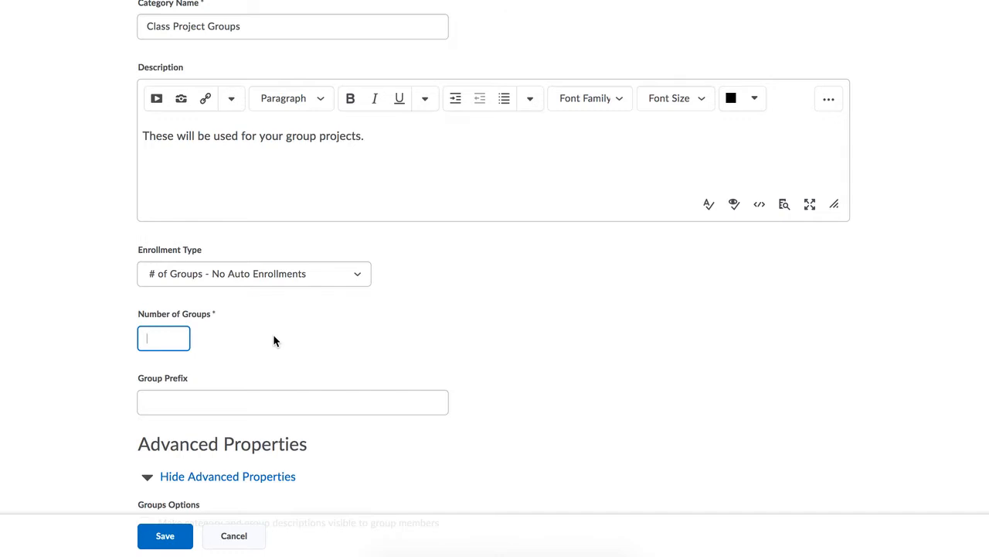
type("4")
scroll(494, 278, "down", 1)
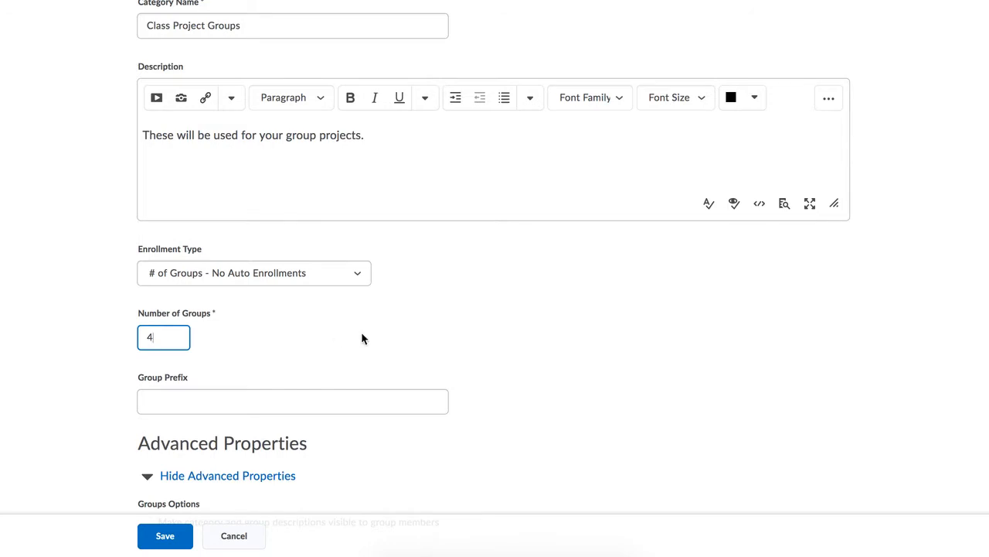
scroll(362, 339, "down", 3)
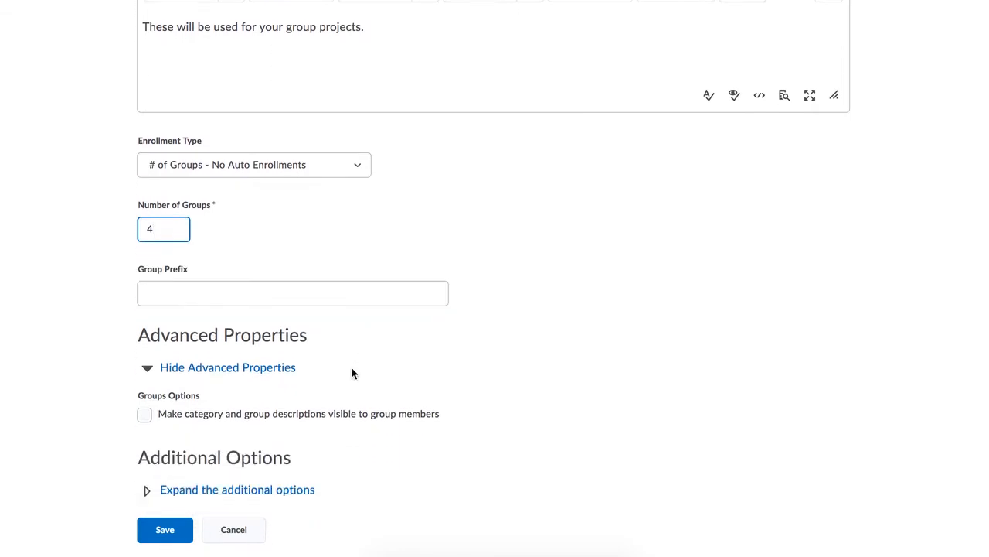
left_click(172, 529)
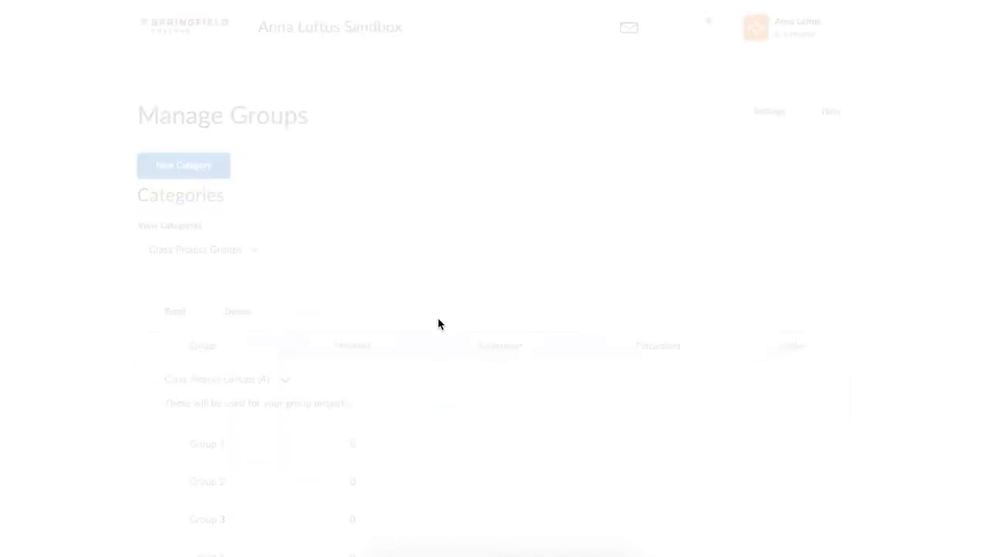
Enroll the first listed demo student in Group 1 of Class Project Groups and save the enrollment
scroll(437, 323, "down", 1)
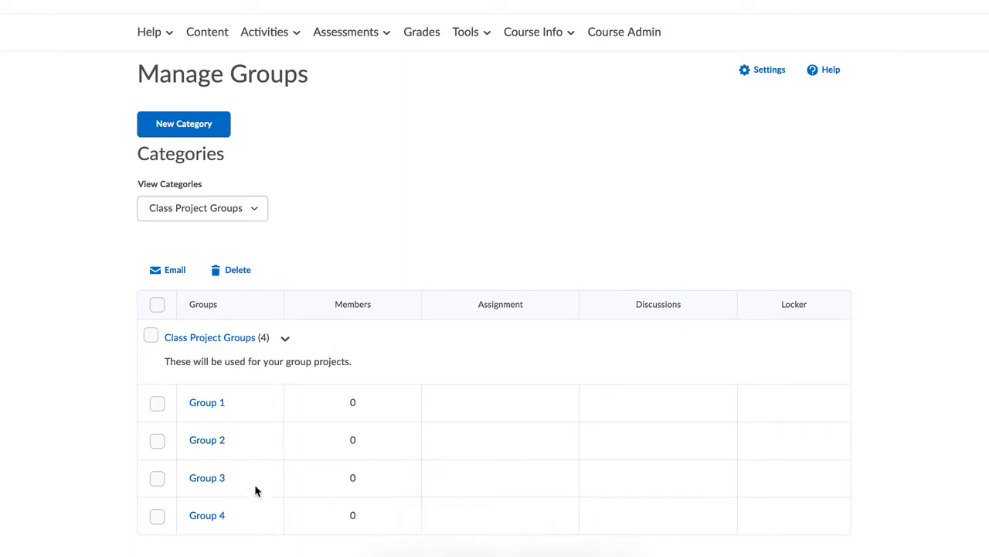
left_click(218, 408)
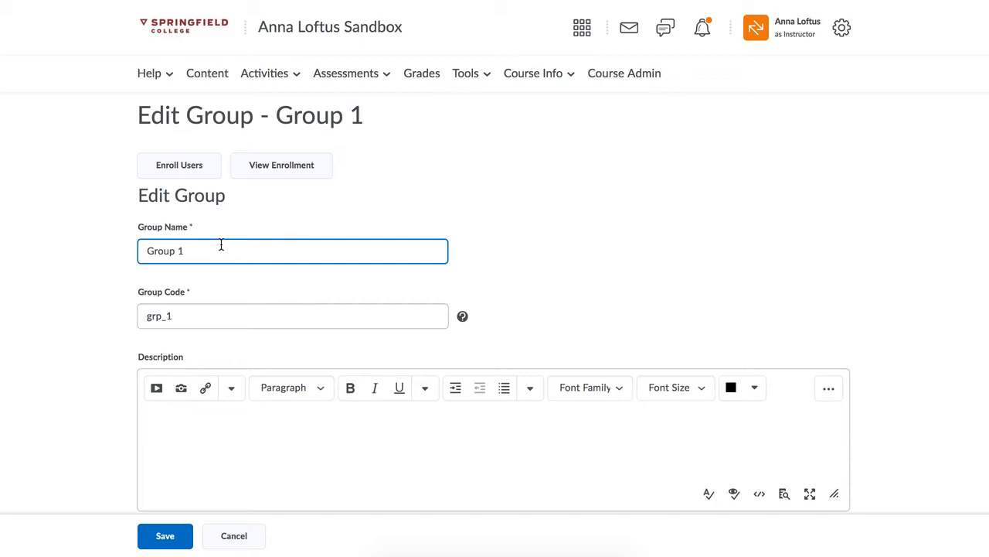
left_click(194, 164)
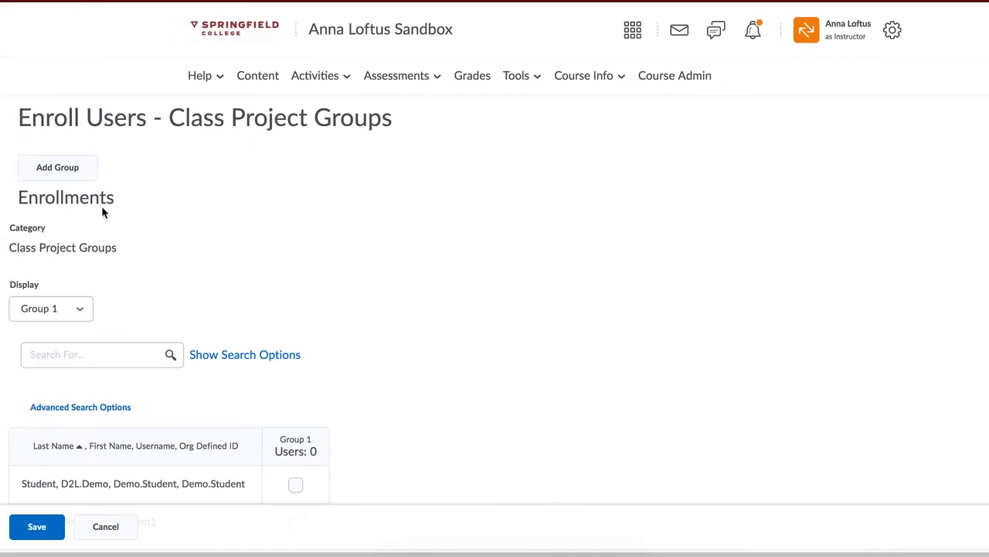
scroll(101, 206, "down", 2)
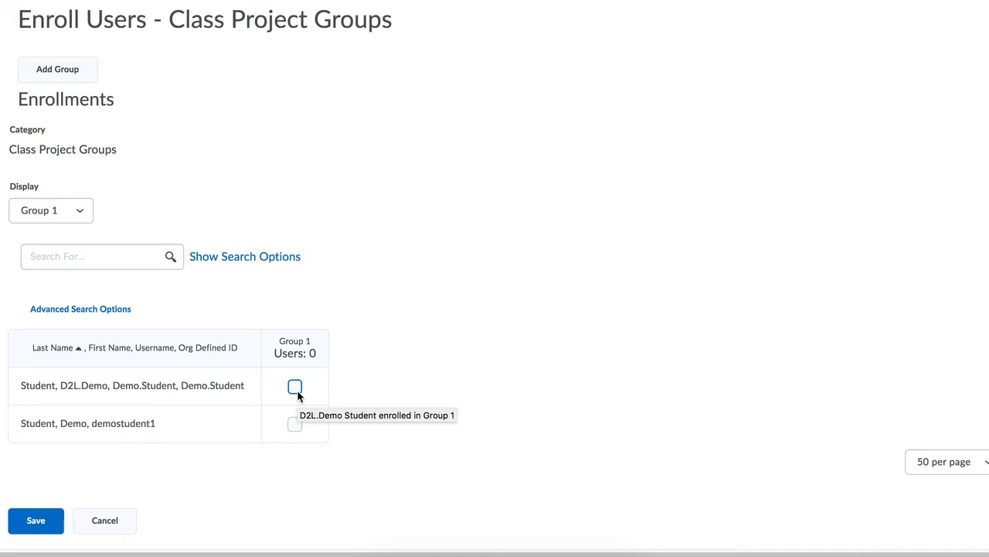
left_click(296, 389)
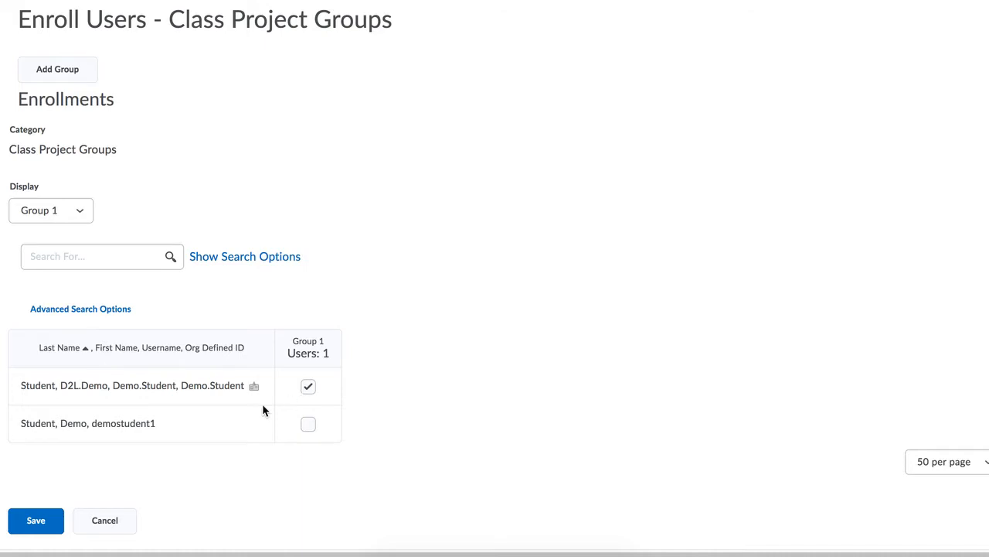
left_click(36, 521)
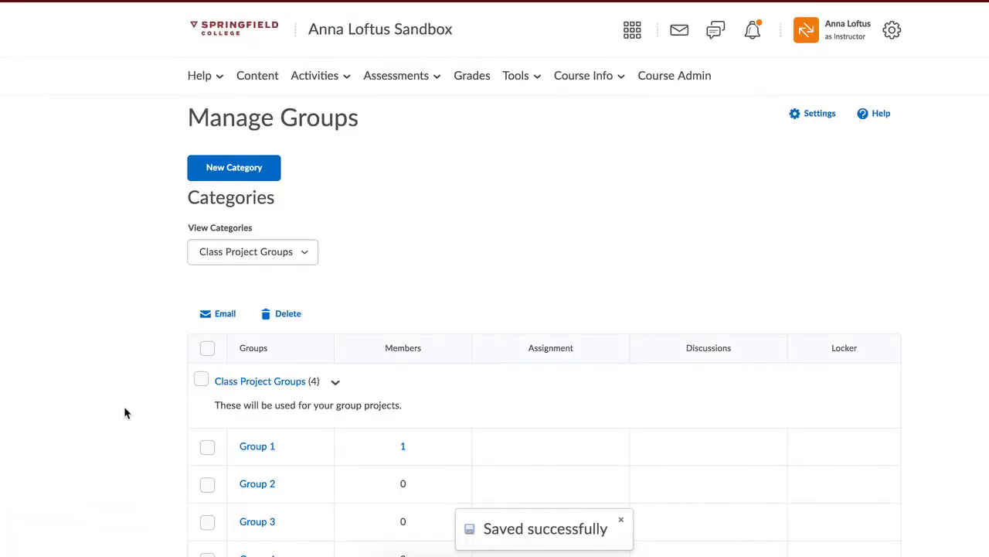
Enroll the second listed demo student in Group 2 of Class Project Groups and save the enrollment
scroll(124, 406, "down", 1)
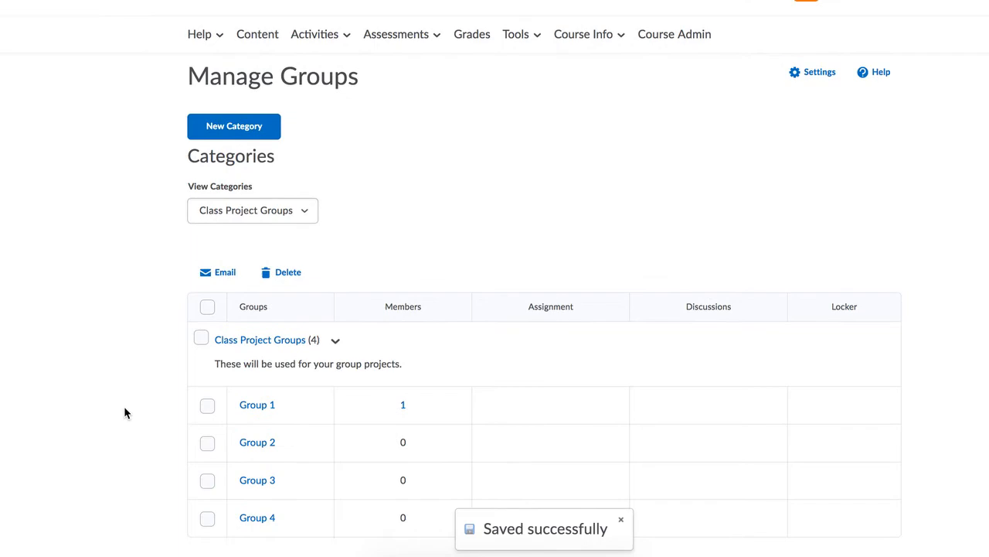
left_click(264, 443)
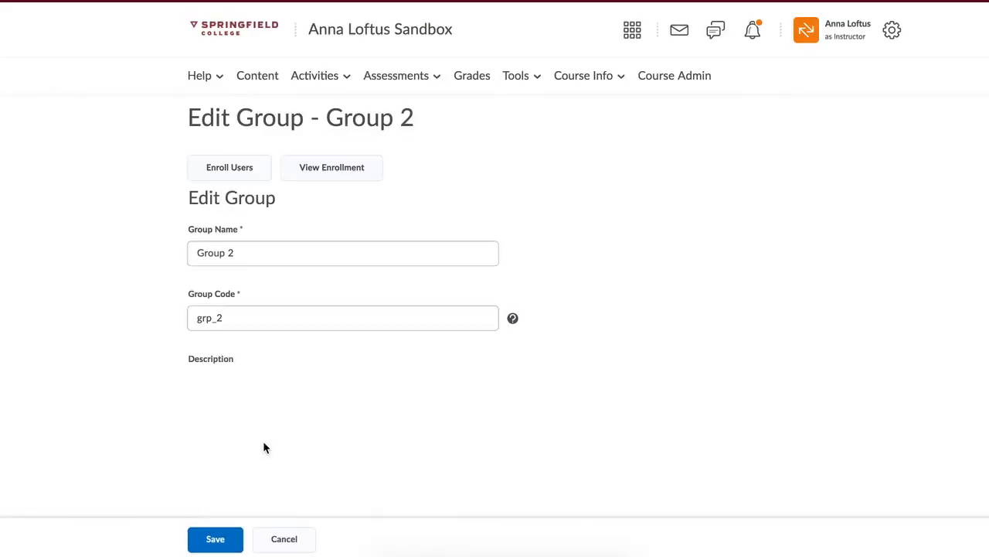
left_click(245, 179)
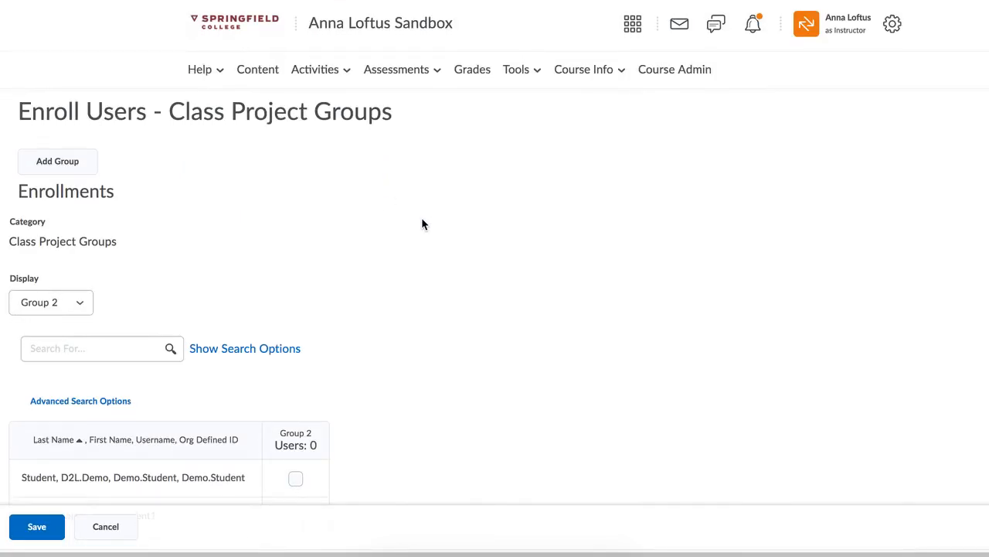
scroll(422, 219, "down", 2)
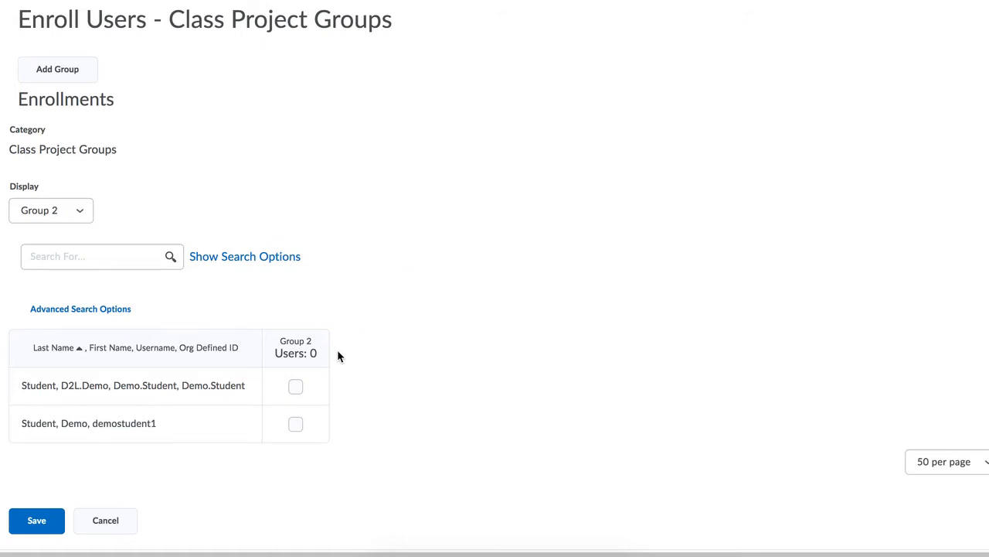
left_click(294, 424)
left_click(21, 524)
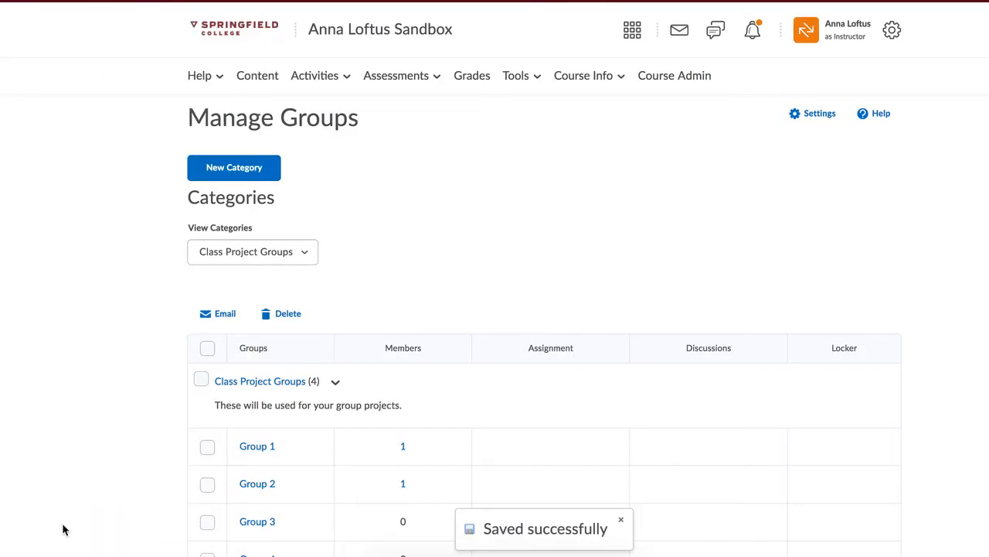
Start a new discussion topic in the course's Discussions
scroll(64, 529, "down", 1)
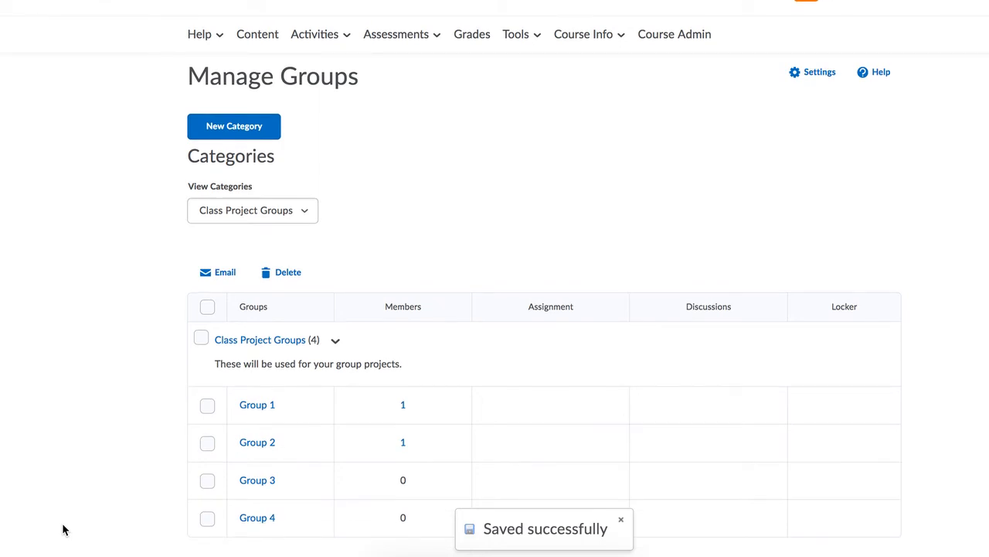
scroll(63, 529, "up", 1)
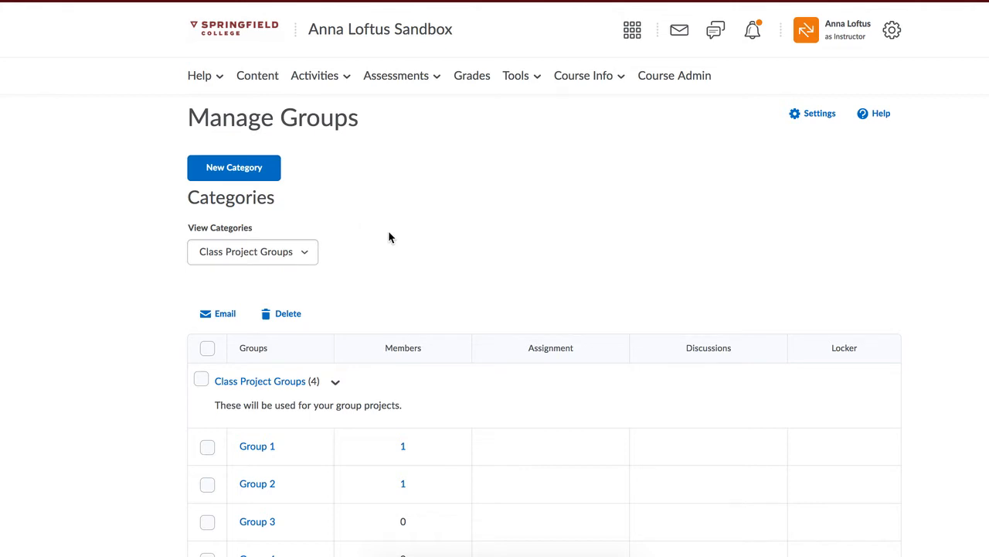
left_click(332, 84)
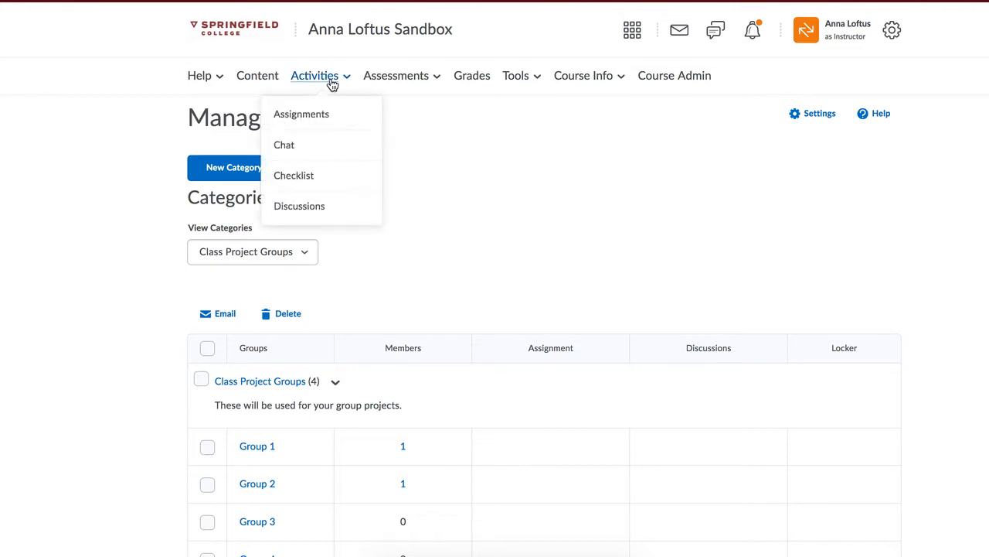
left_click(325, 208)
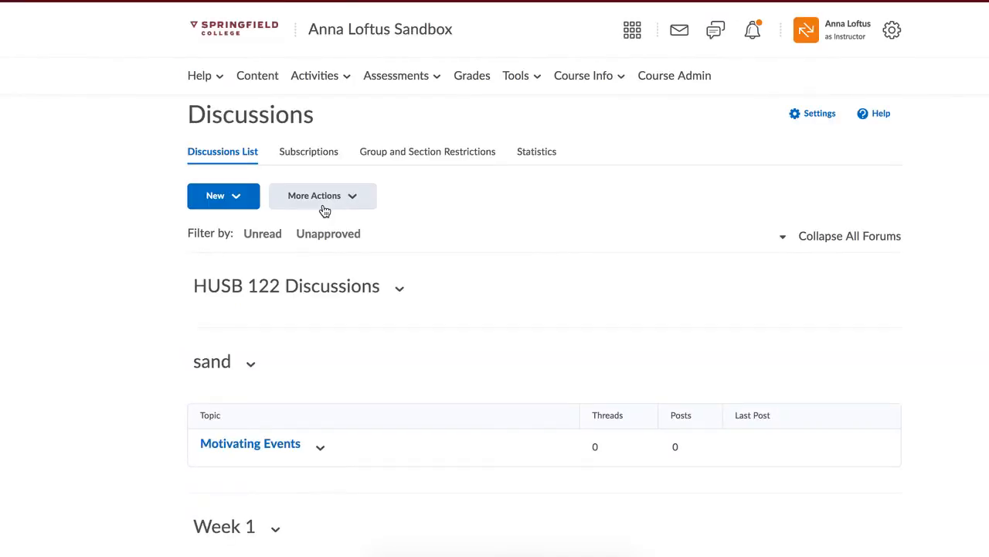
left_click(232, 204)
left_click(239, 267)
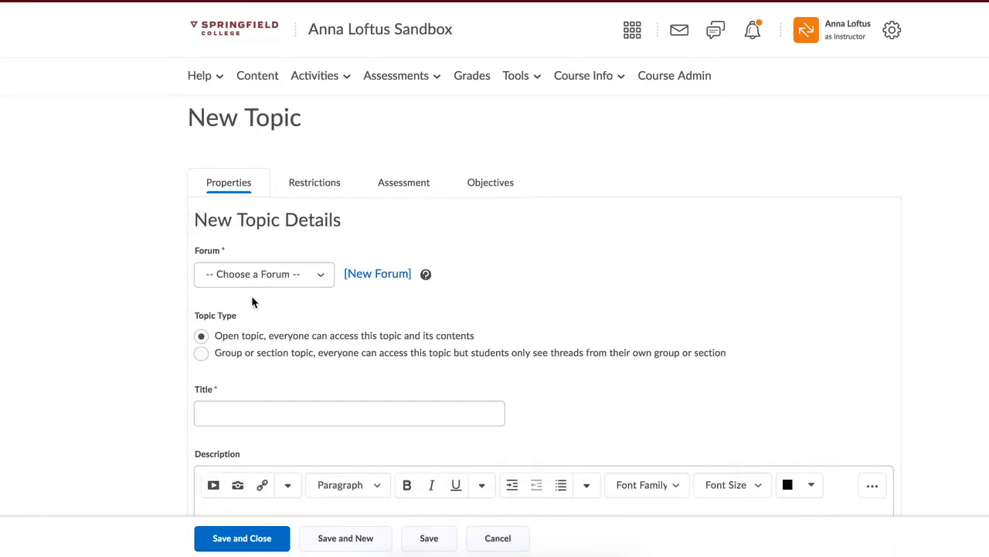
Create and save a new forum titled "Group Project Discussions" for the new topic
scroll(251, 295, "down", 2)
left_click(265, 220)
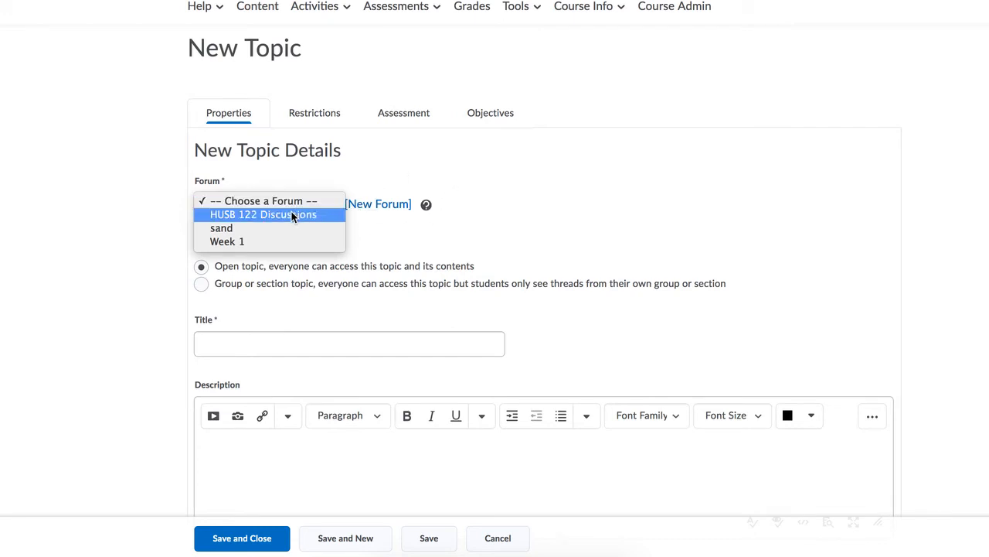
left_click(367, 205)
left_click(384, 205)
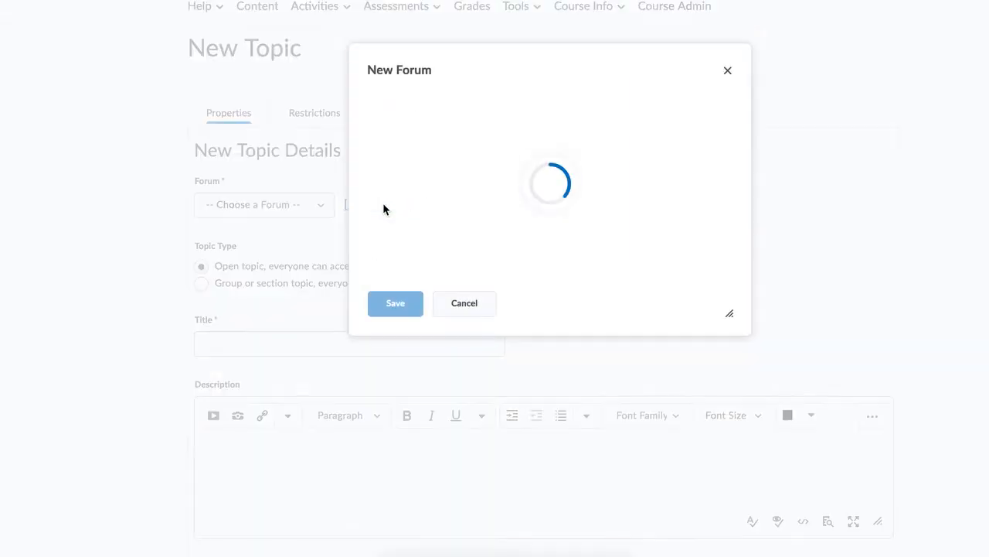
type("Gro")
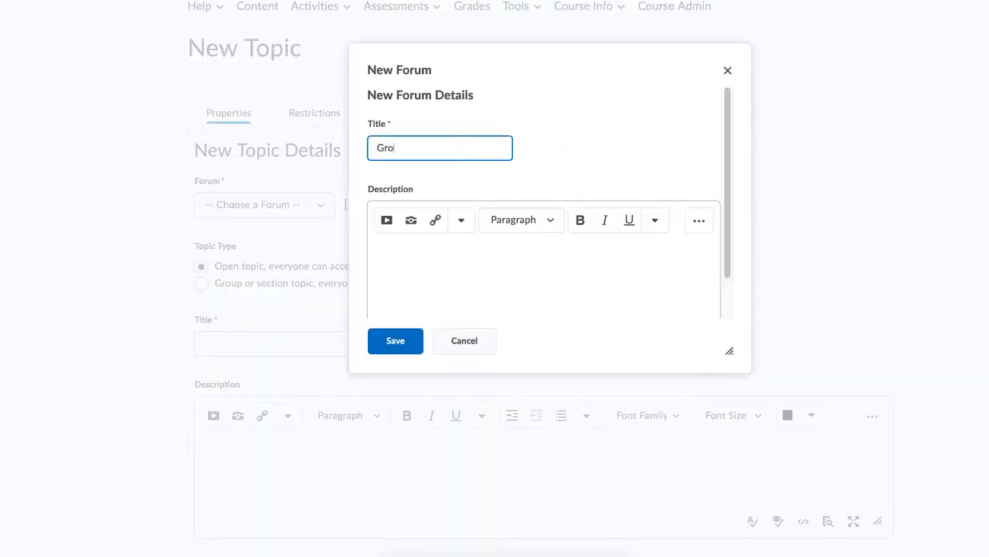
type("up Project Discussions")
left_click(403, 344)
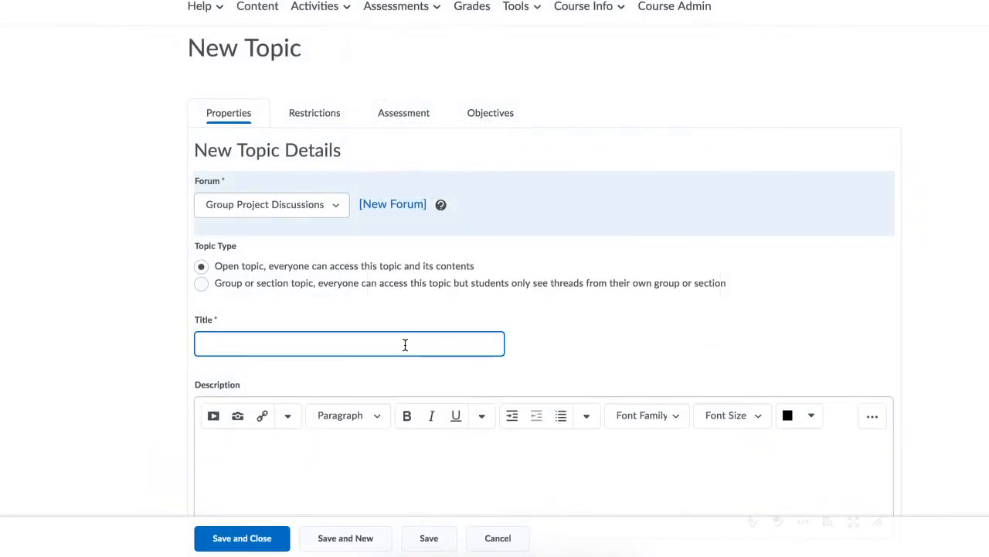
Make the topic a group or section topic that uses the Class Project Groups category
scroll(405, 344, "down", 1)
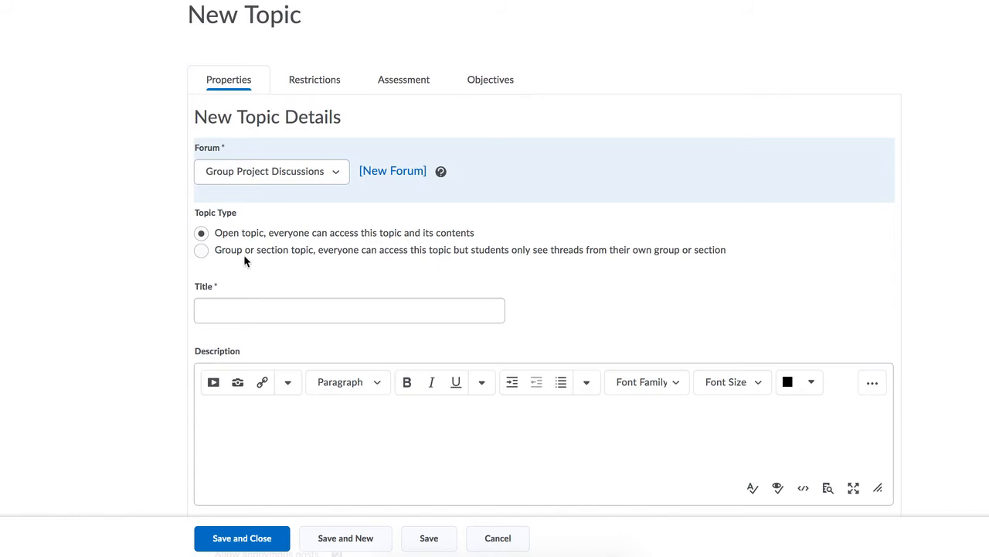
left_click(201, 250)
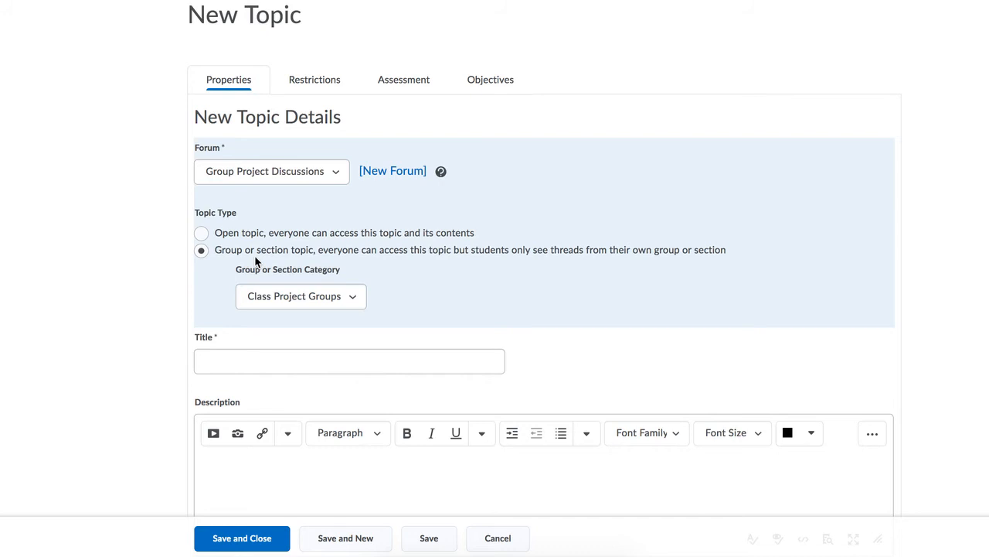
left_click(277, 294)
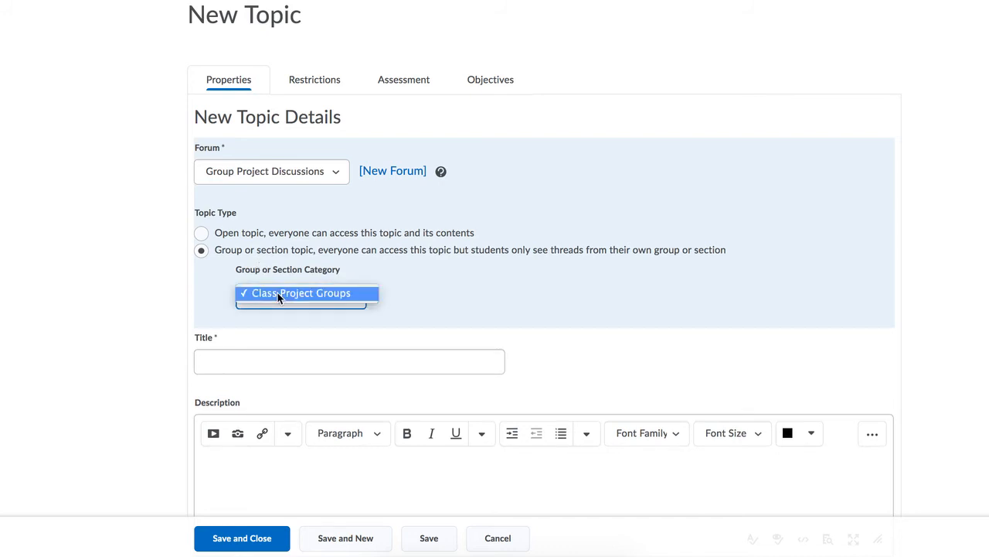
left_click(355, 295)
Title the topic "Test 123", enter the description "These will be used for your group projects." and save and close it
left_click(331, 362)
type("Test ")
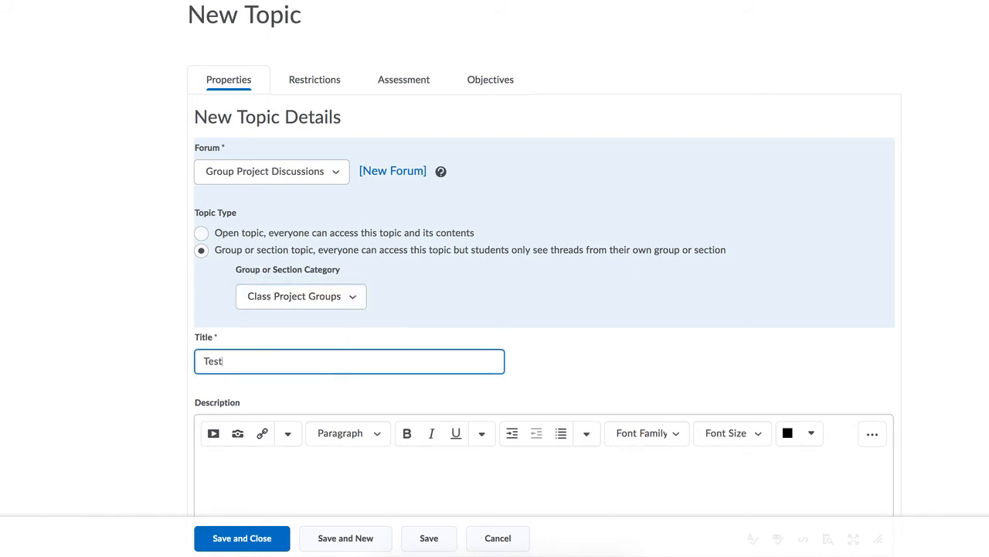
type("123")
left_click(272, 484)
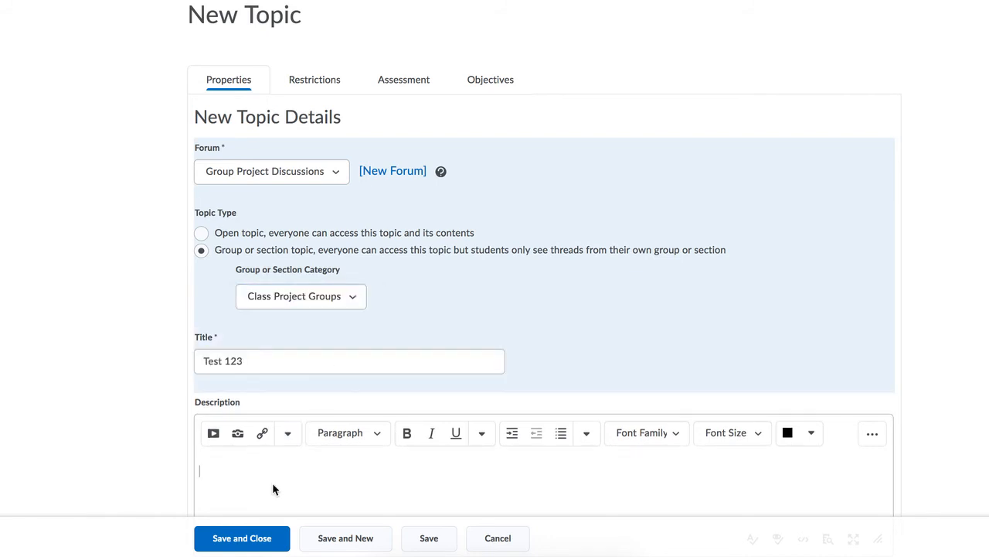
type("These will be used for your group projects.")
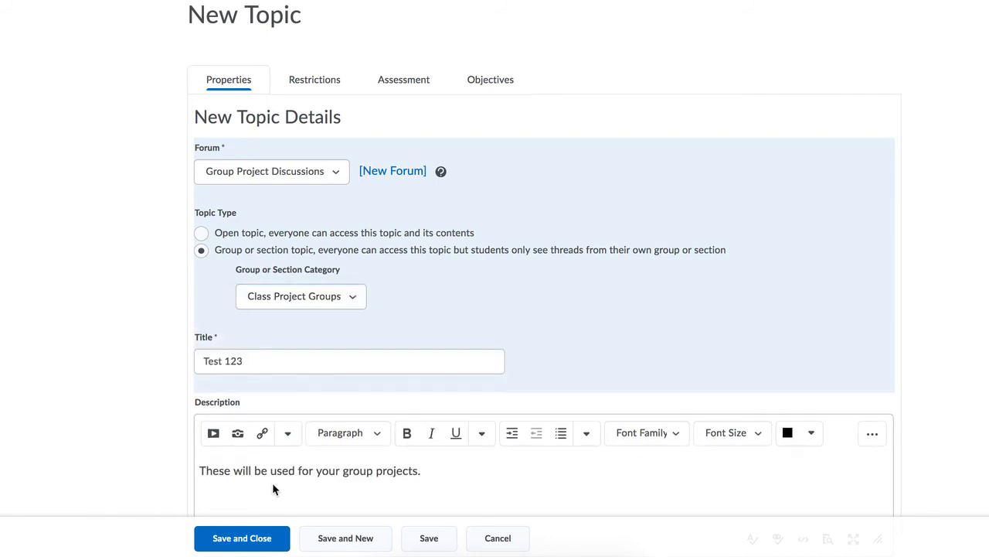
left_click(245, 542)
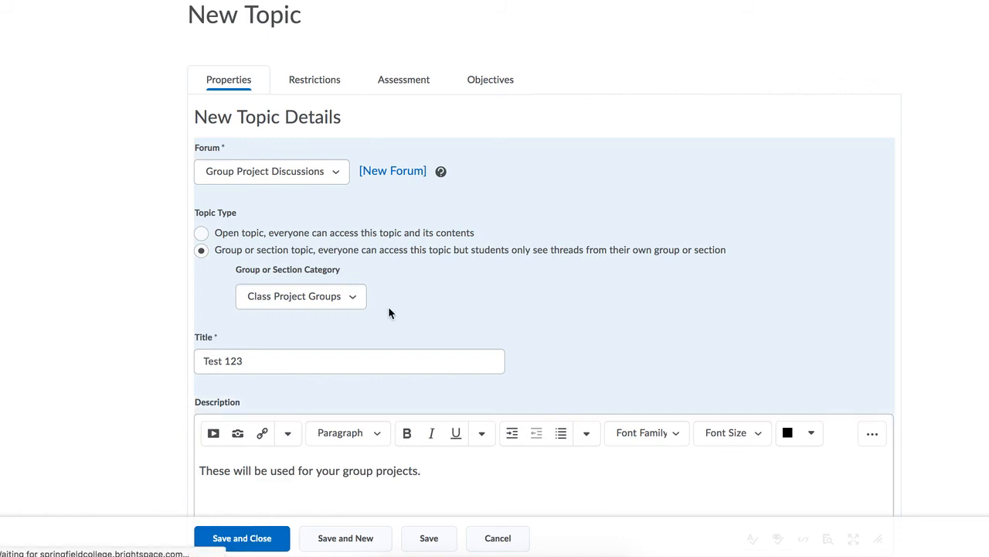
scroll(389, 313, "down", 10)
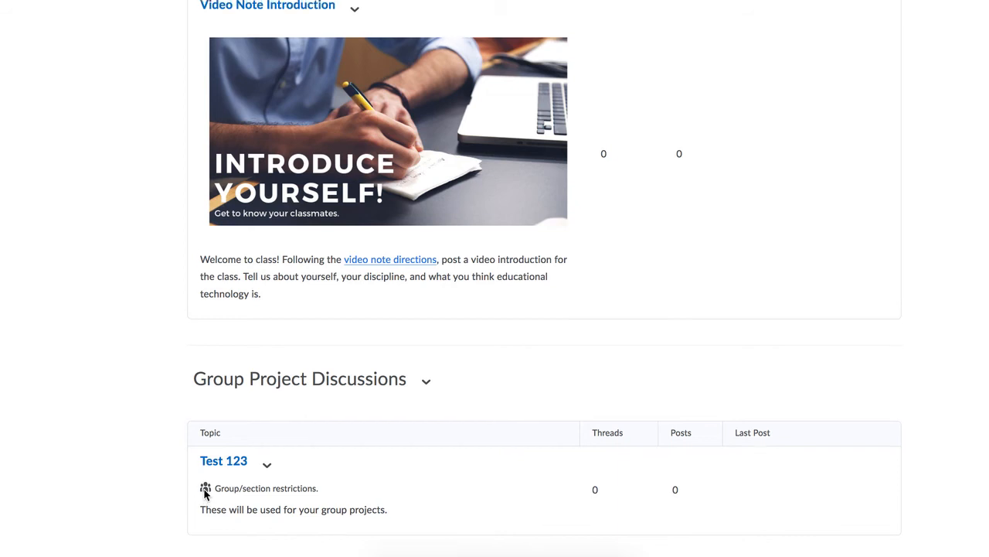
Start a new assignment in the course's Assignments
scroll(205, 495, "up", 15)
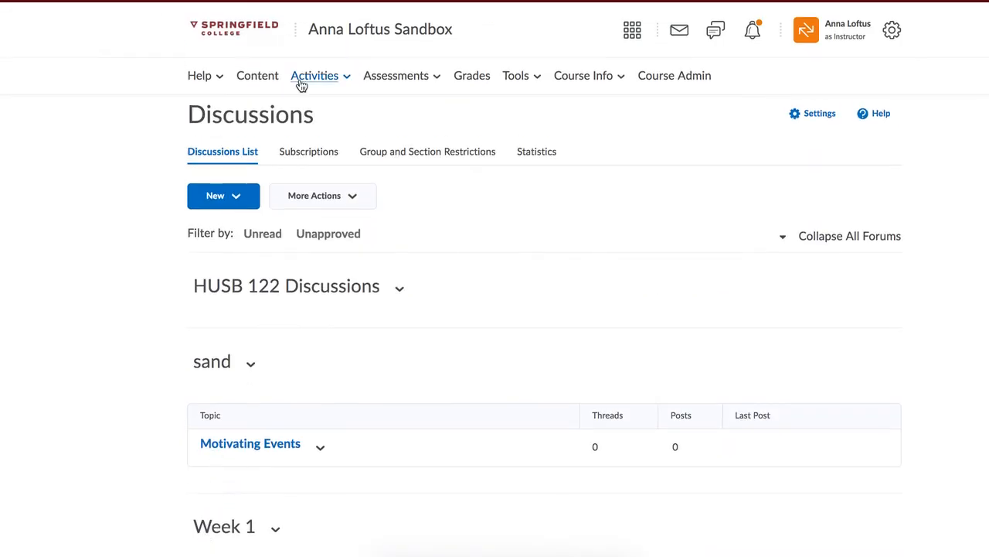
left_click(320, 78)
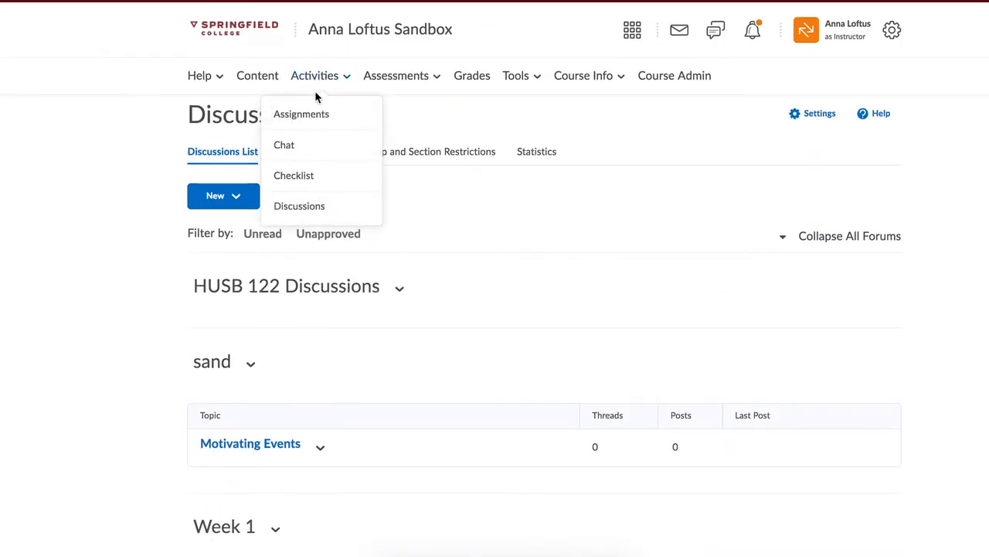
left_click(312, 115)
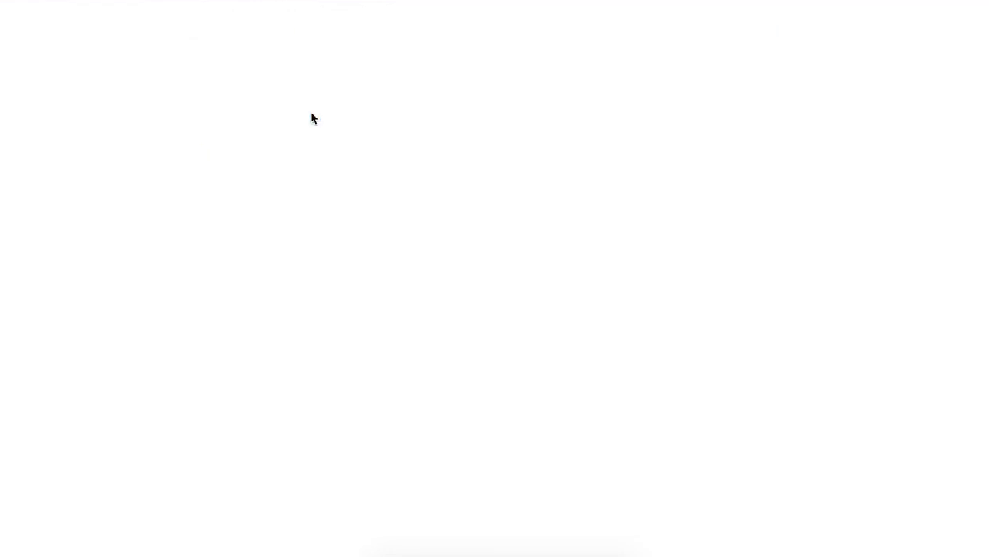
left_click(251, 180)
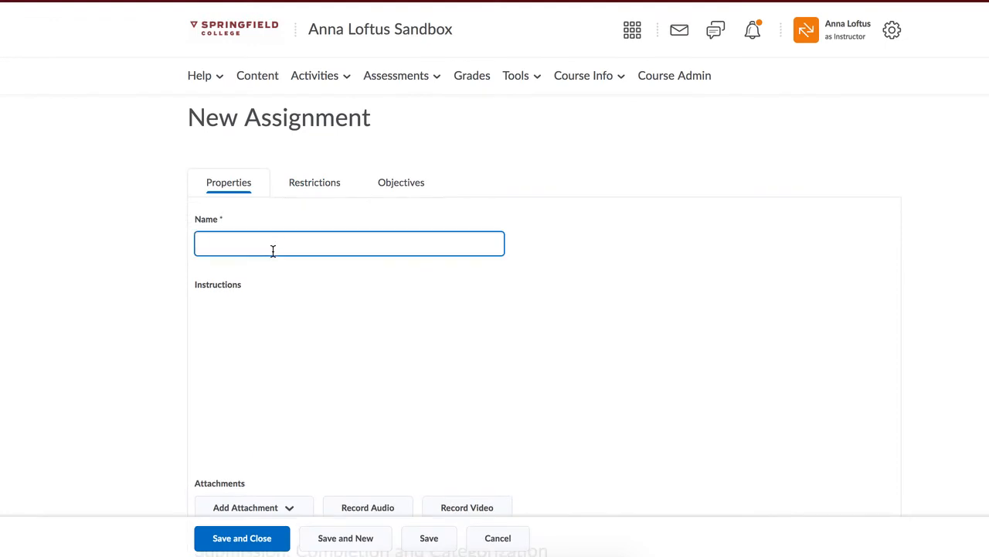
Name the assignment "Final Submission for Group" and enter the instructions "These will be used for your group projects."
left_click(273, 251)
type("Final Submissi")
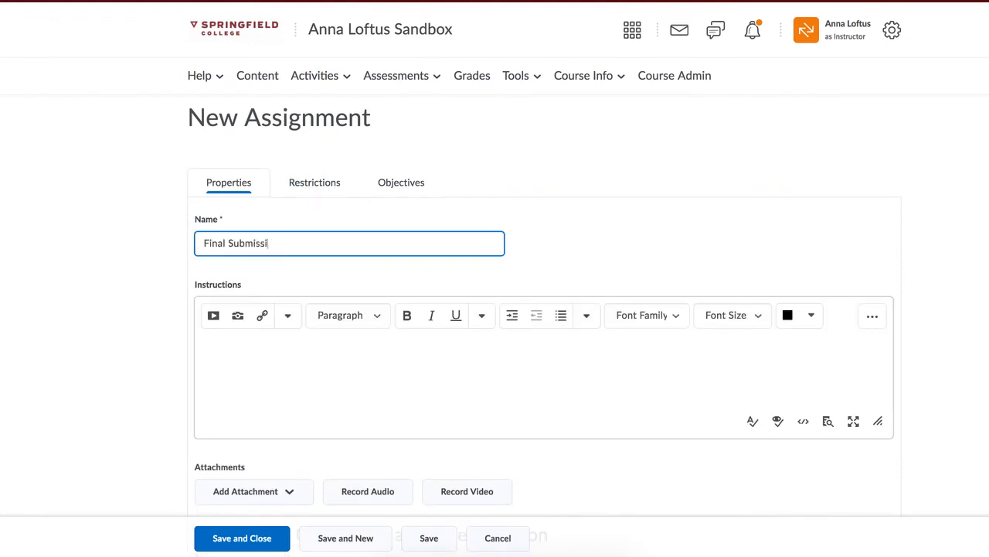
type("on for Group")
left_click(270, 372)
type("These will be used for your group projects.")
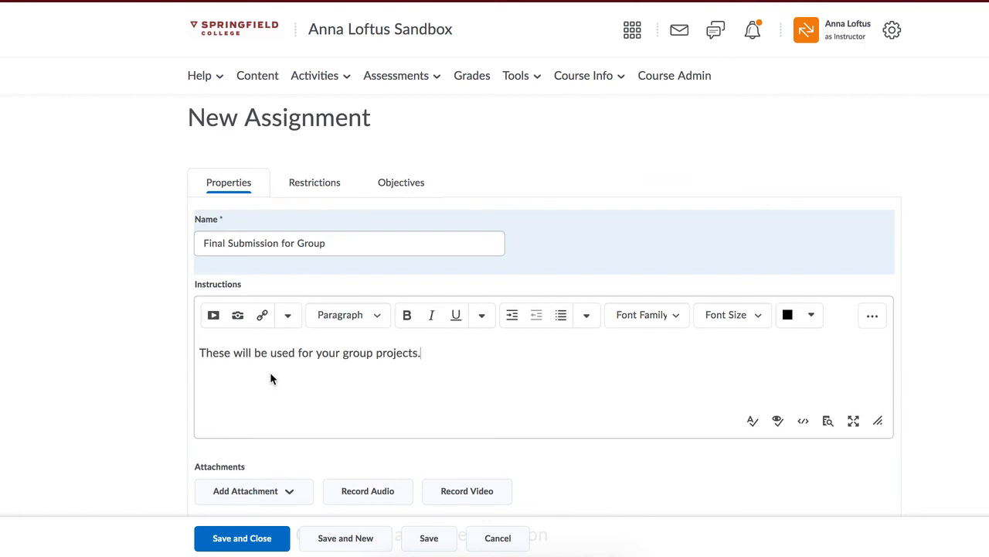
Make it a group assignment using the Class Project Groups category and read the help on group assignments
scroll(270, 377, "down", 2)
scroll(269, 375, "down", 2)
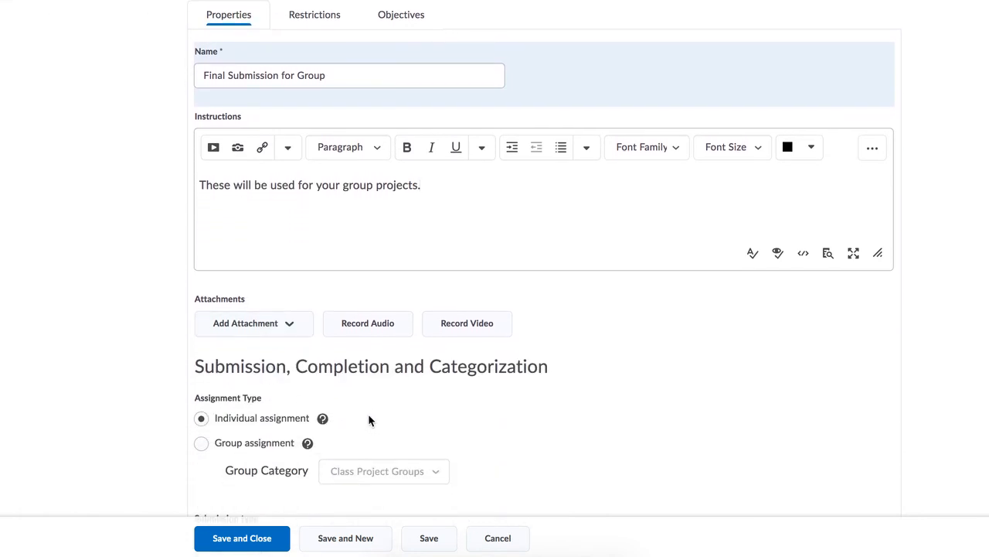
left_click(202, 444)
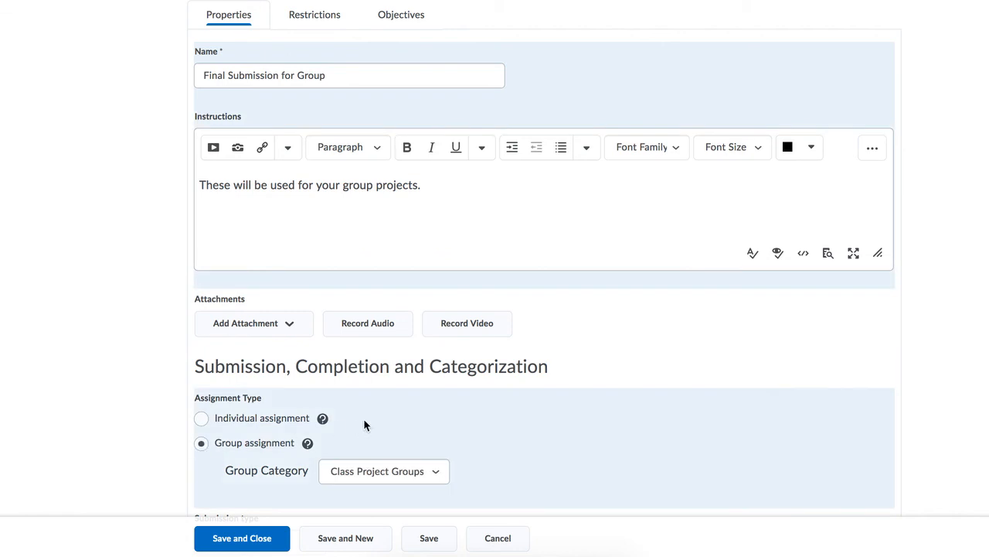
scroll(365, 425, "down", 1)
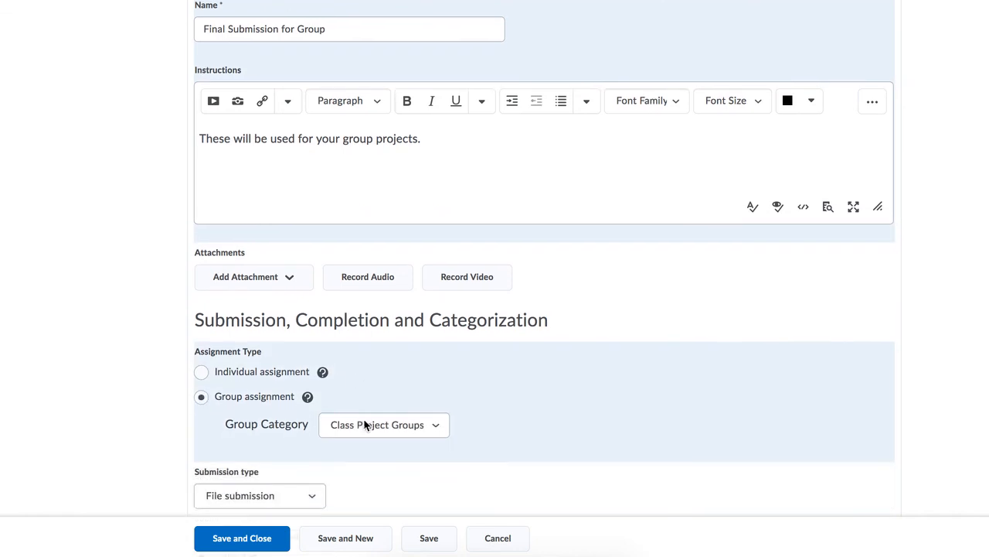
left_click(308, 398)
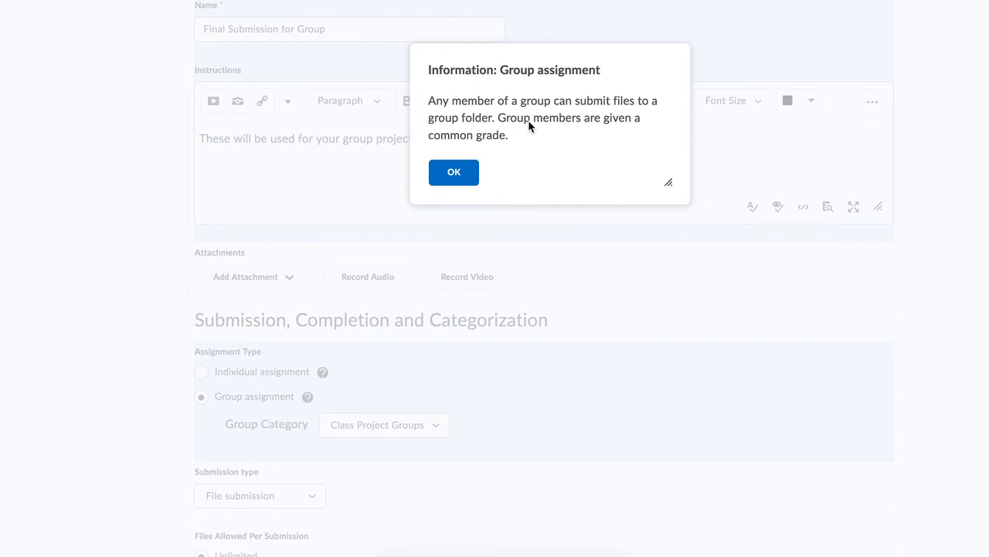
left_click(457, 173)
Review the remaining submission settings, save and close the assignment, and check its entry in the Assignments list
scroll(424, 254, "down", 5)
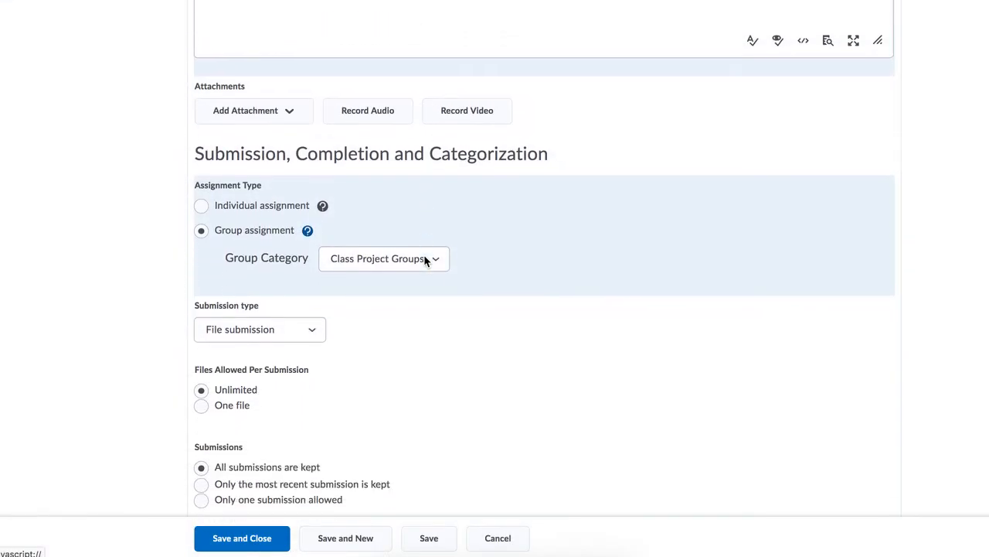
scroll(423, 259, "down", 3)
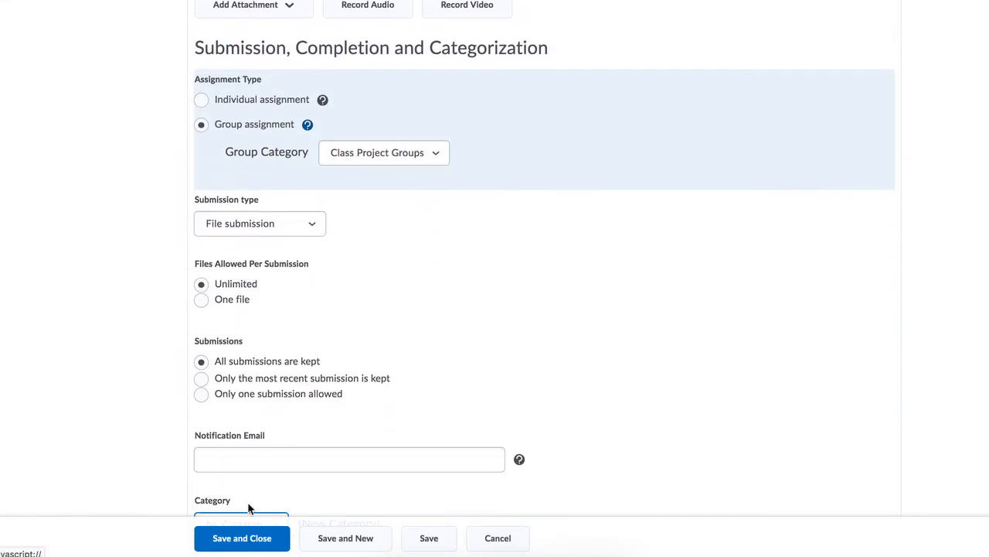
scroll(296, 410, "down", 3)
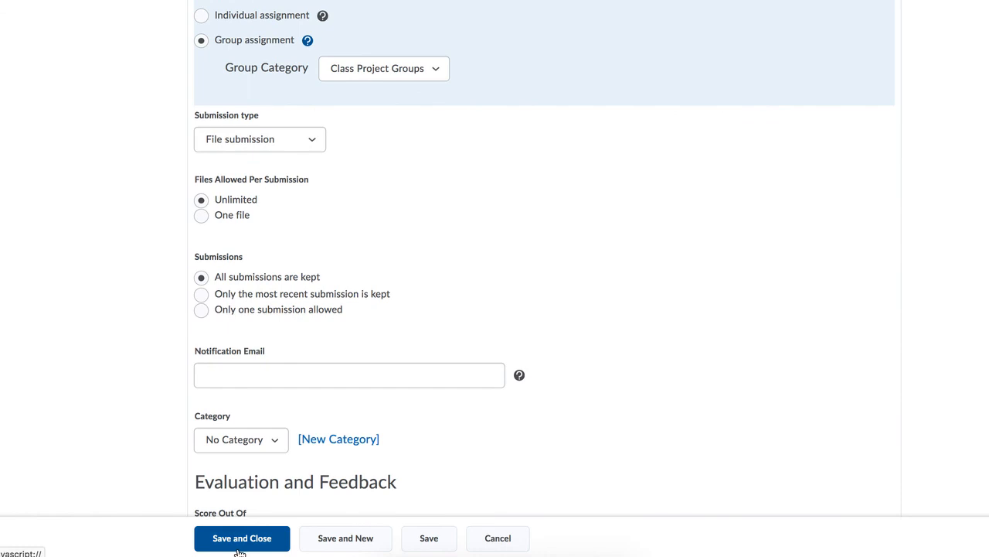
left_click(241, 541)
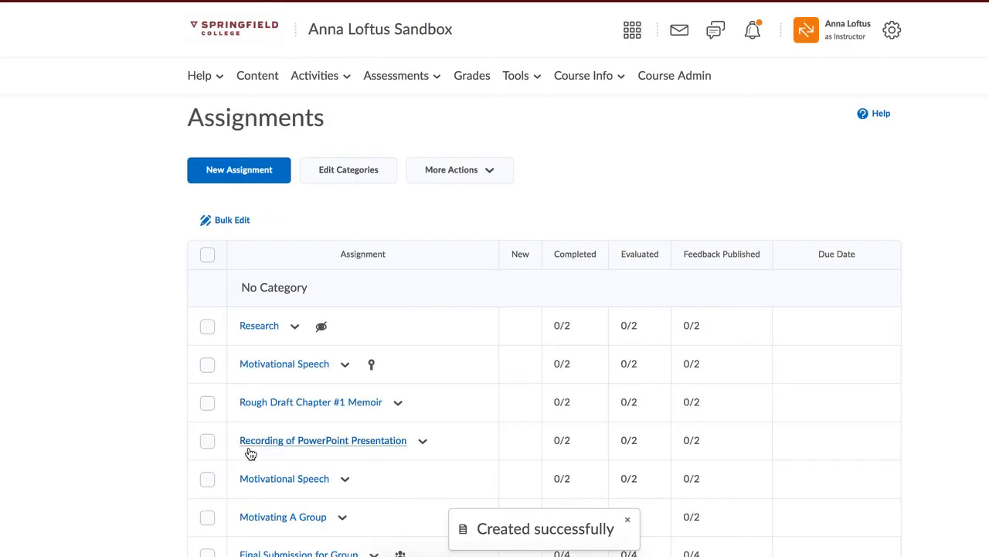
scroll(252, 453, "down", 2)
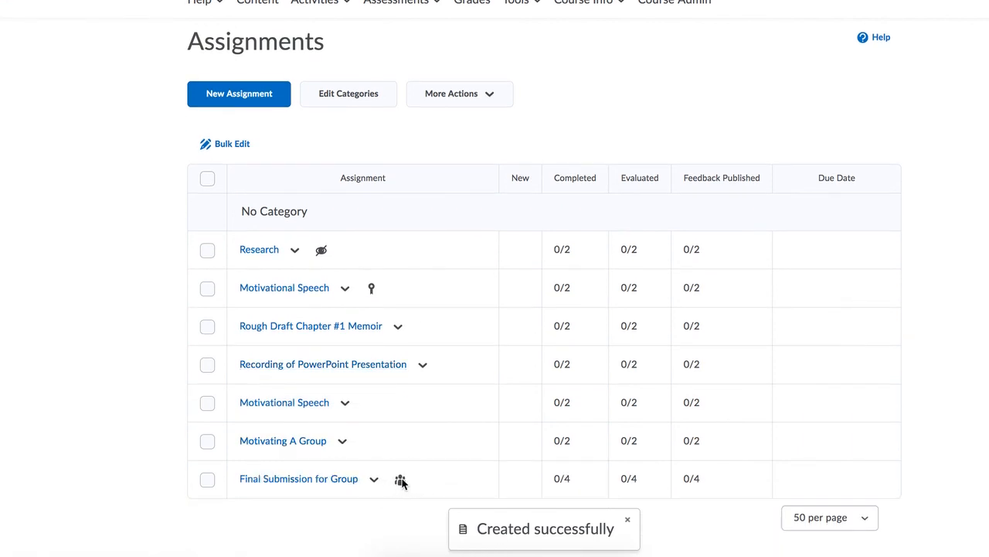
Add the existing Test 123 topic from the Group Project Discussions forum to Module 7 in the course content
scroll(401, 480, "up", 2)
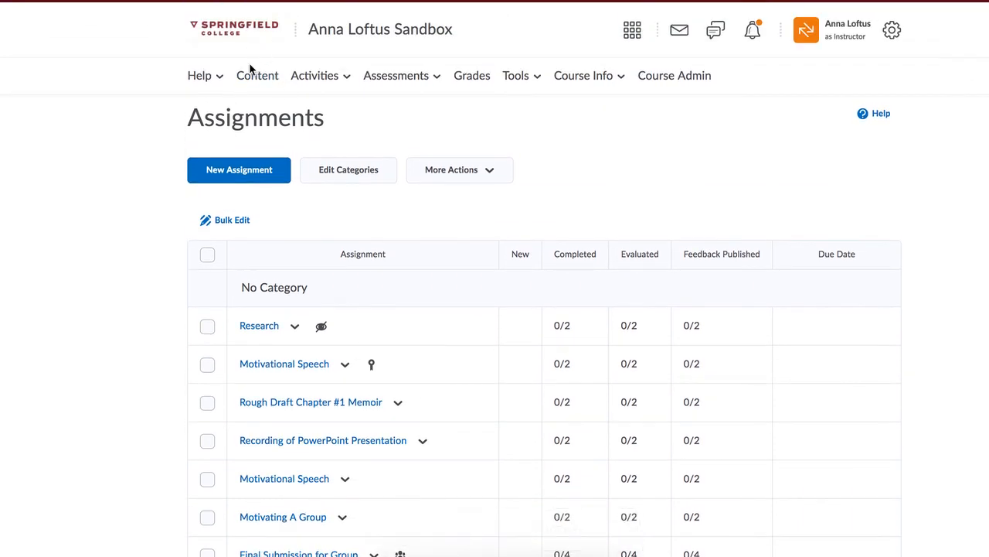
left_click(249, 73)
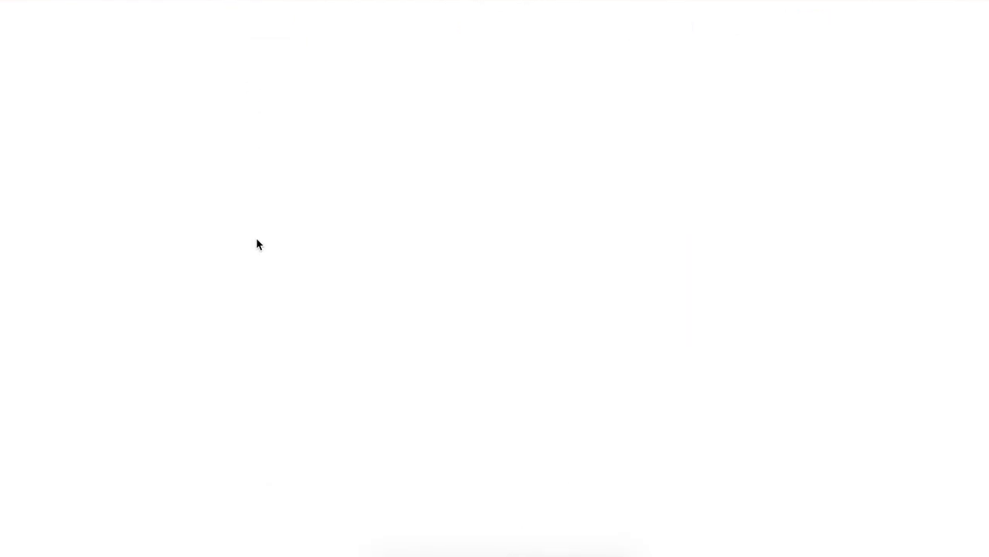
scroll(258, 242, "down", 1)
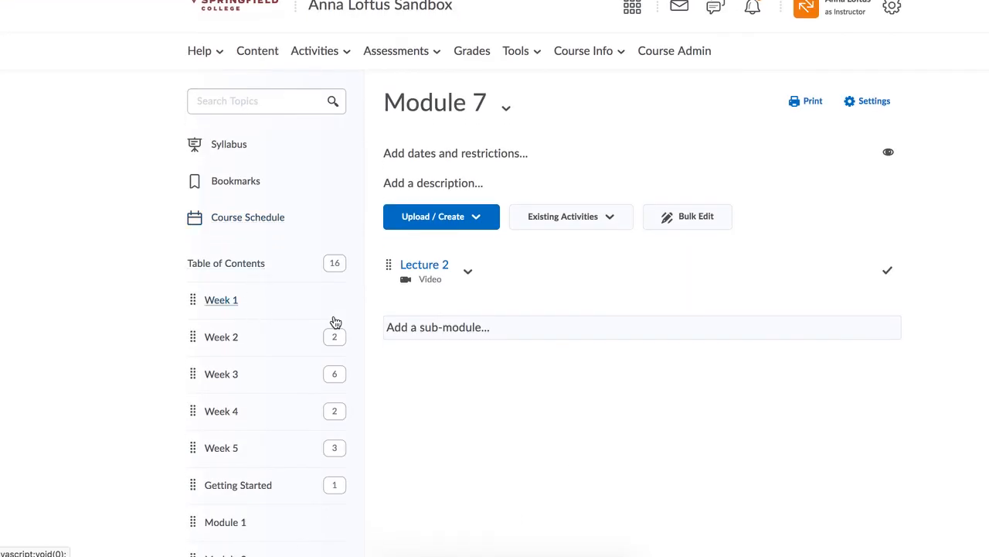
left_click(545, 223)
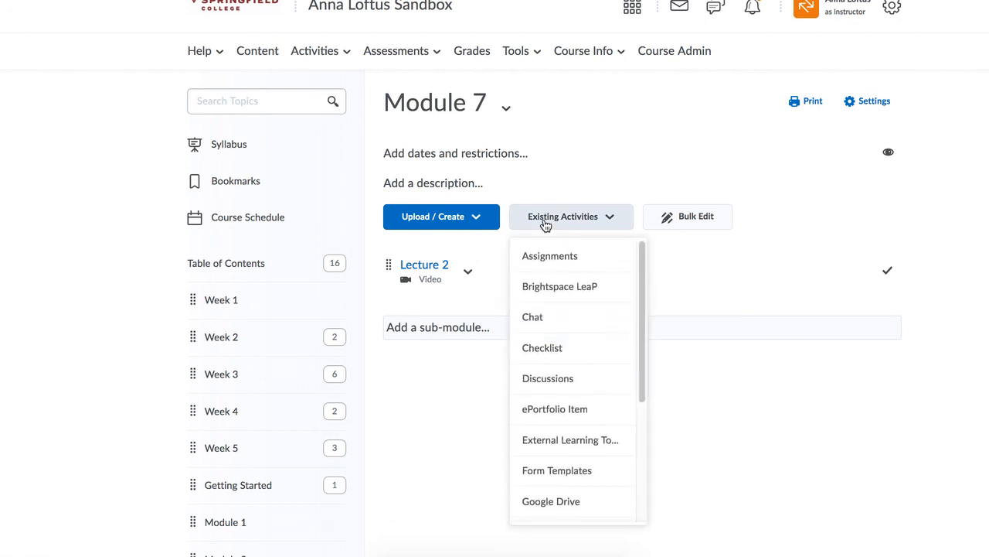
left_click(553, 378)
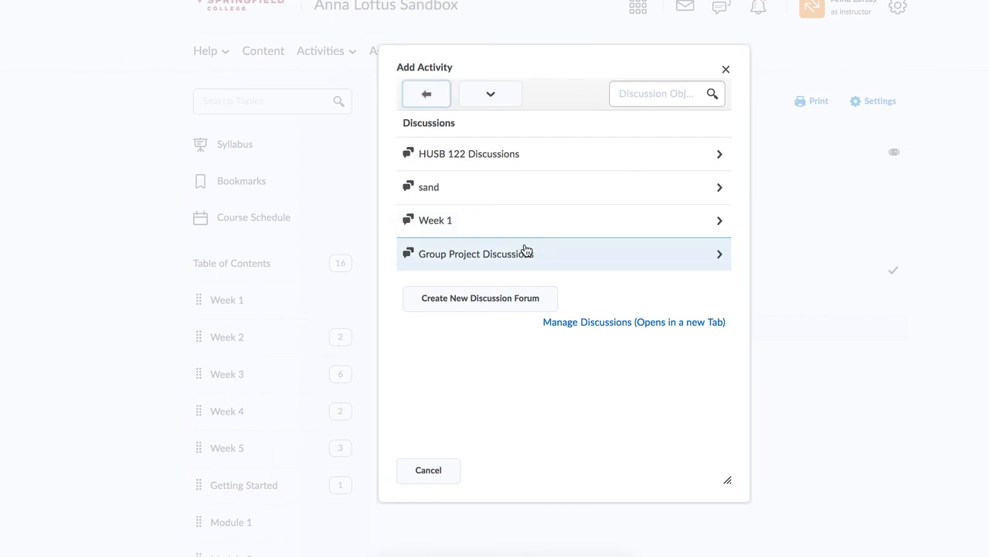
left_click(524, 250)
left_click(522, 164)
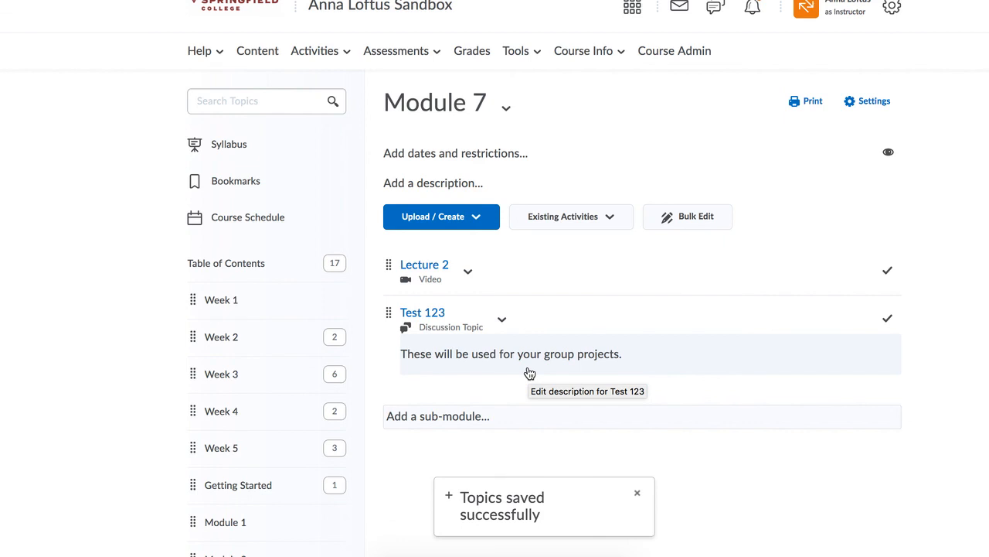
scroll(529, 374, "up", 1)
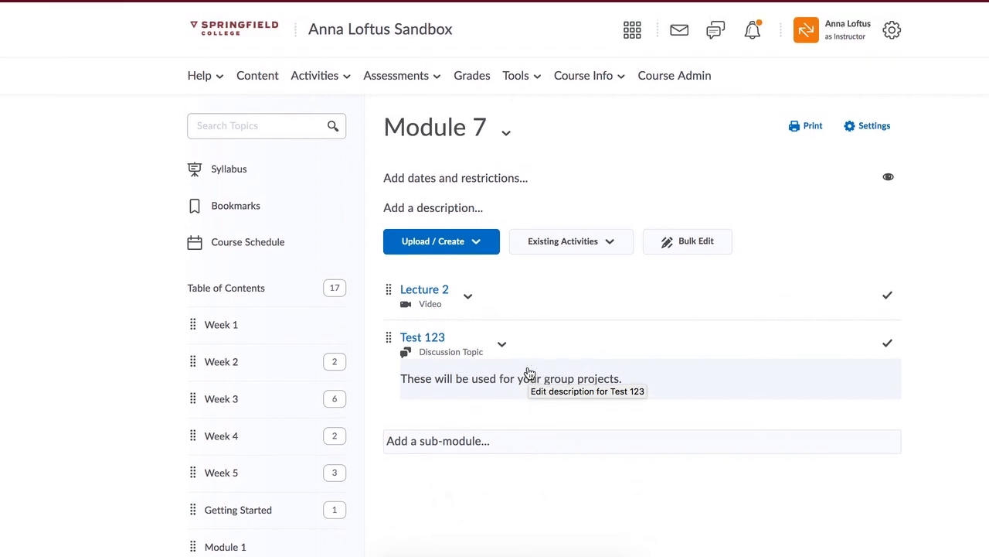